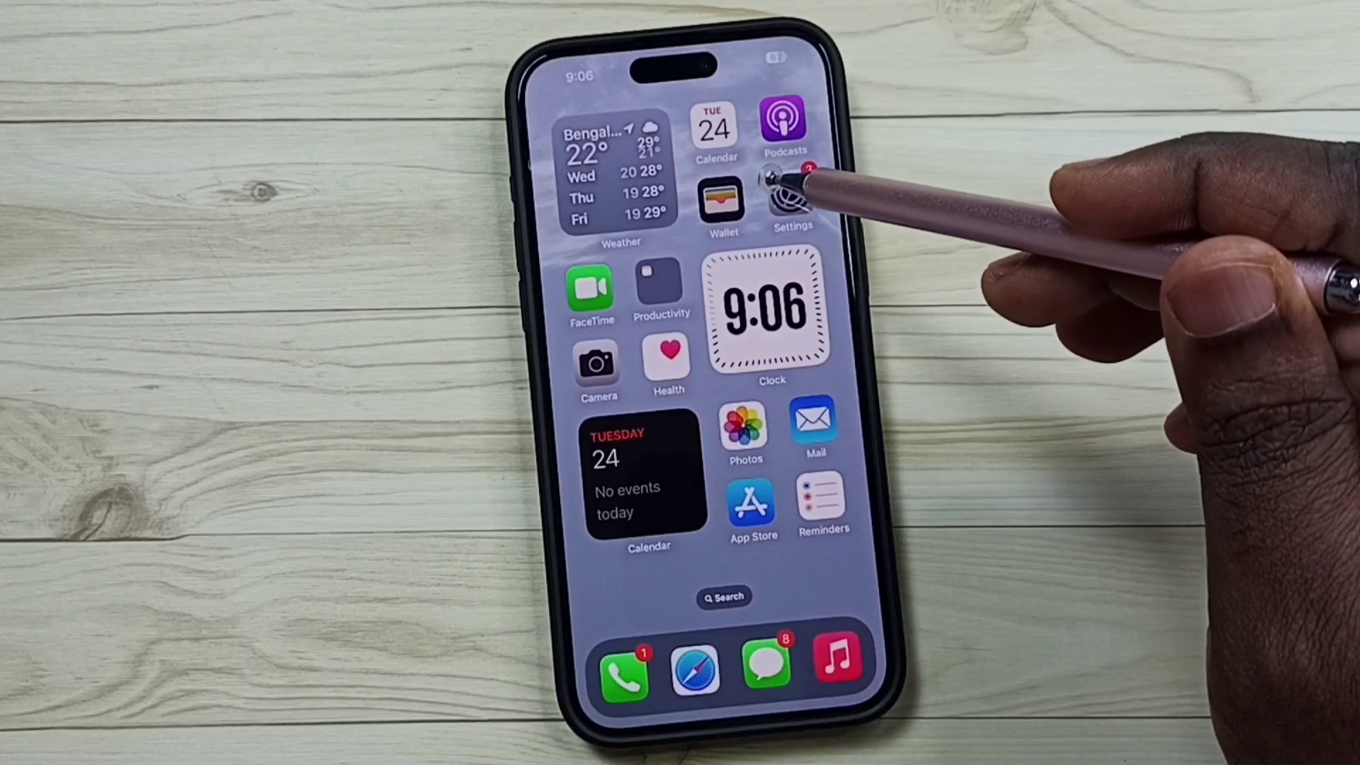
- Go to Settings > General > Transfer or Reset iPhone
click(791, 192)
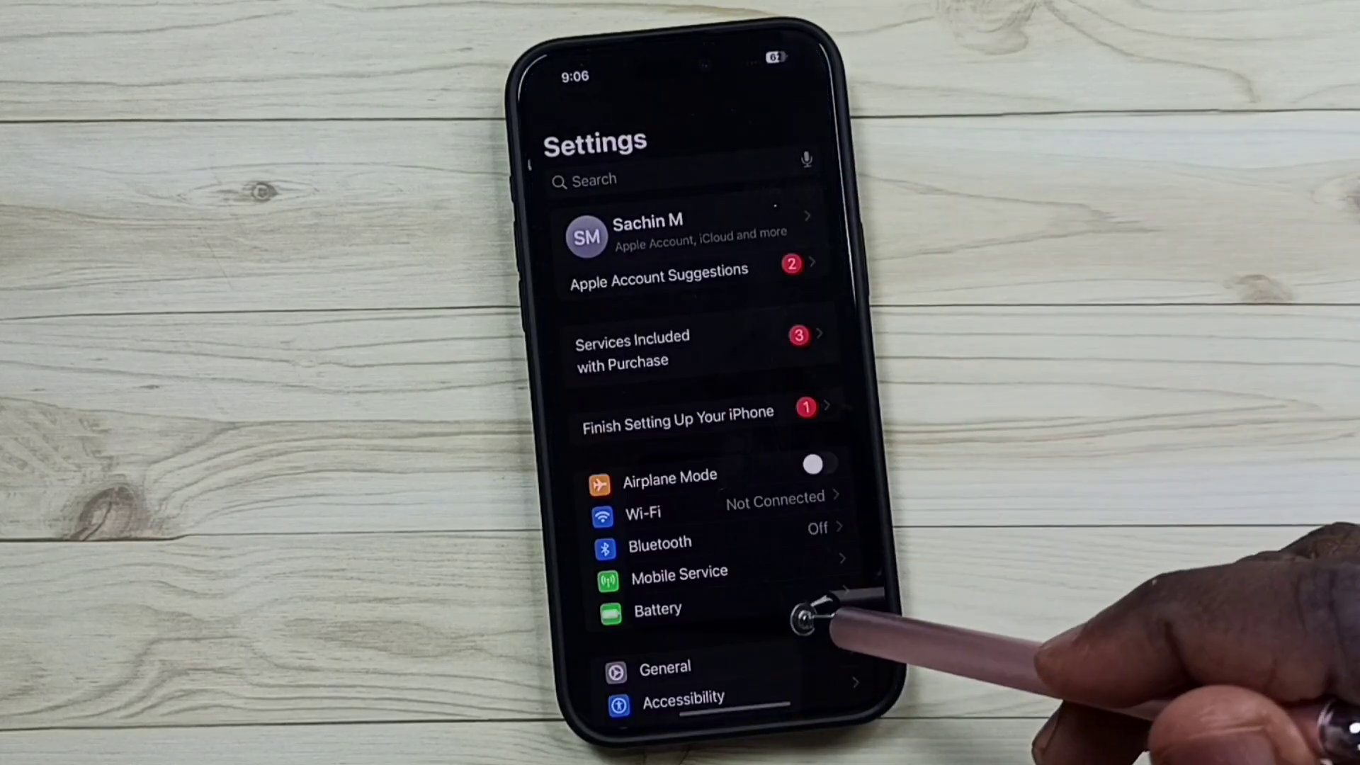
scroll(804, 619, down, 5)
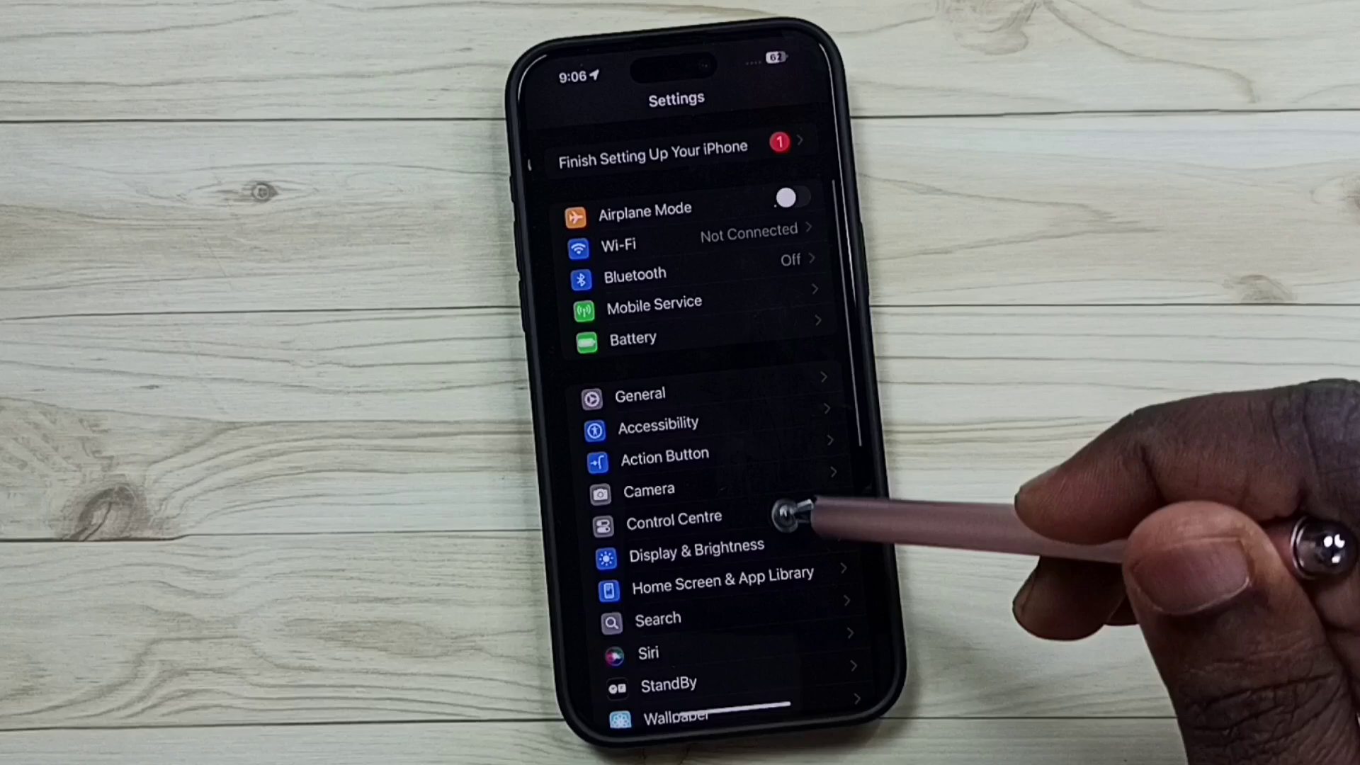
click(769, 389)
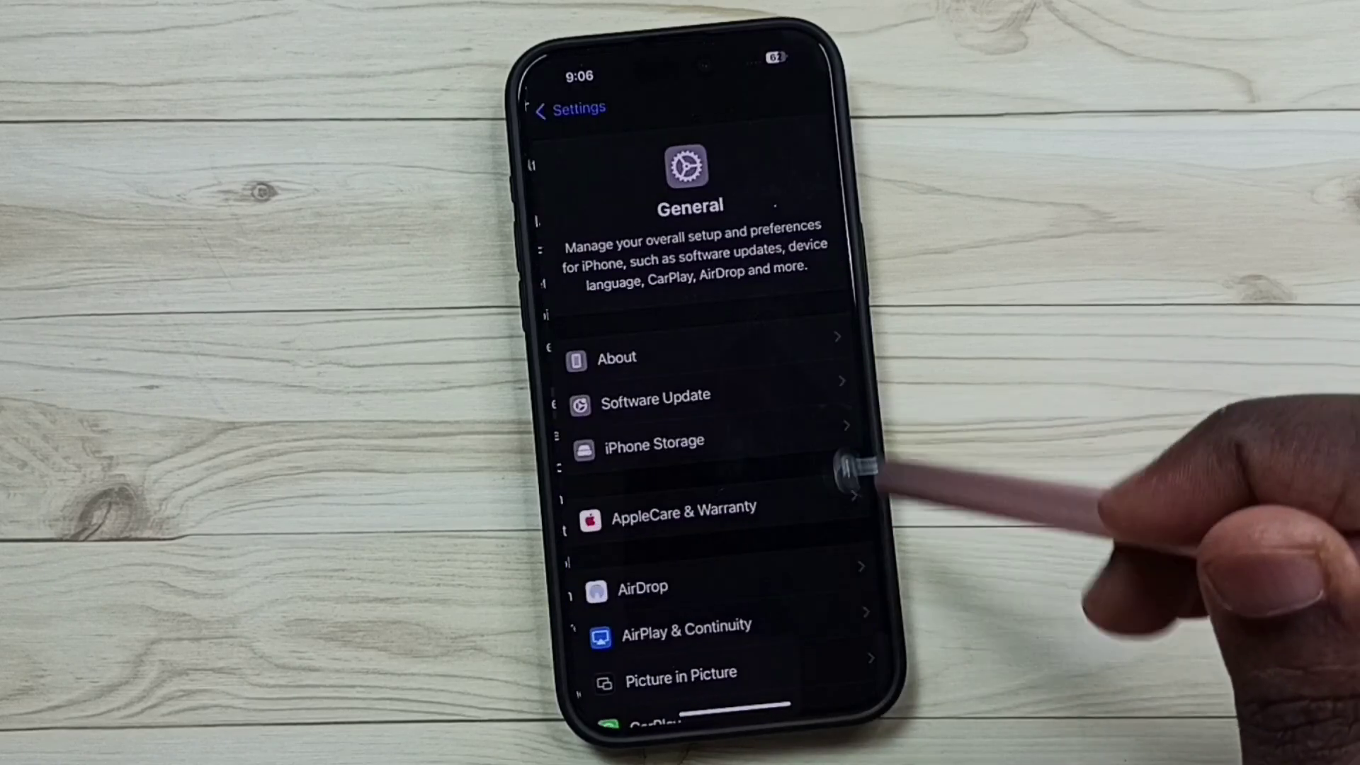
scroll(783, 628, down, 10)
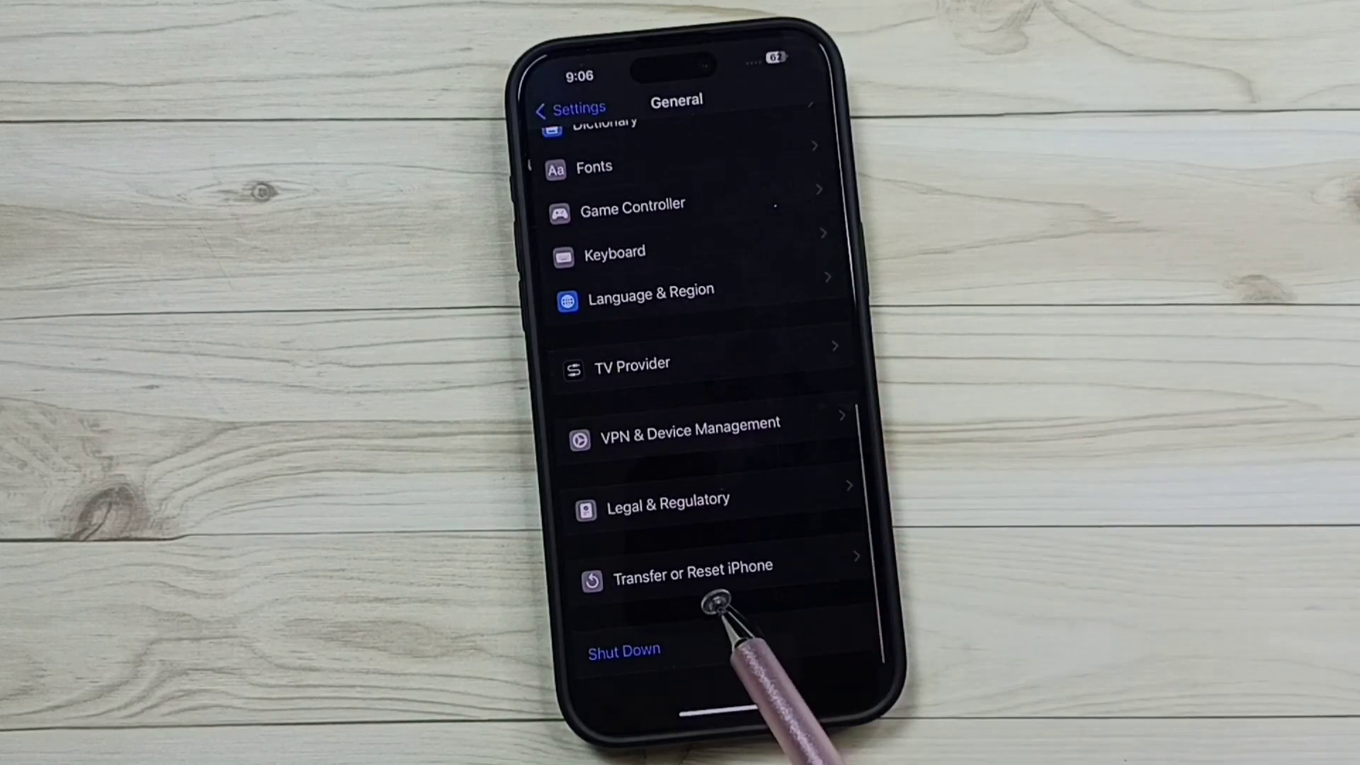
click(767, 568)
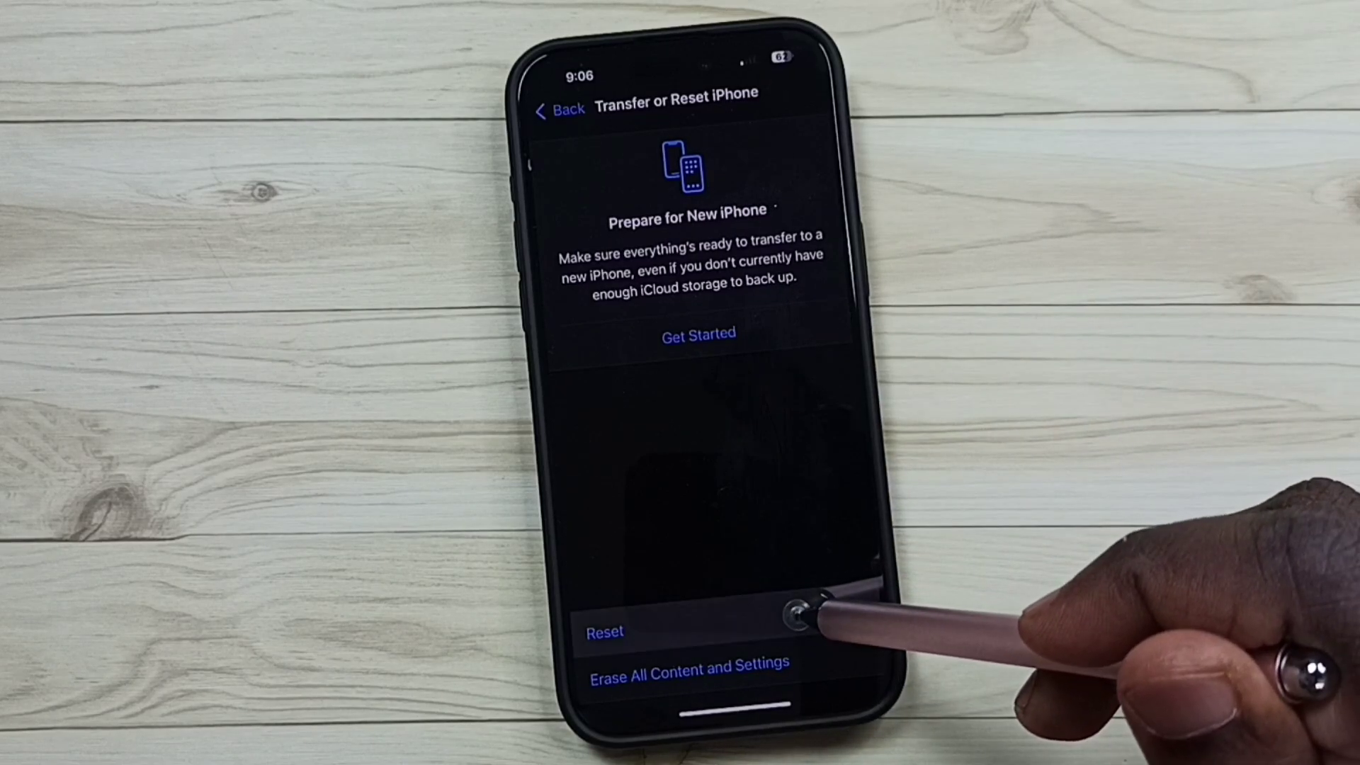
- Reset Network Settings, authorizing with the passcode and confirming the reset
click(797, 614)
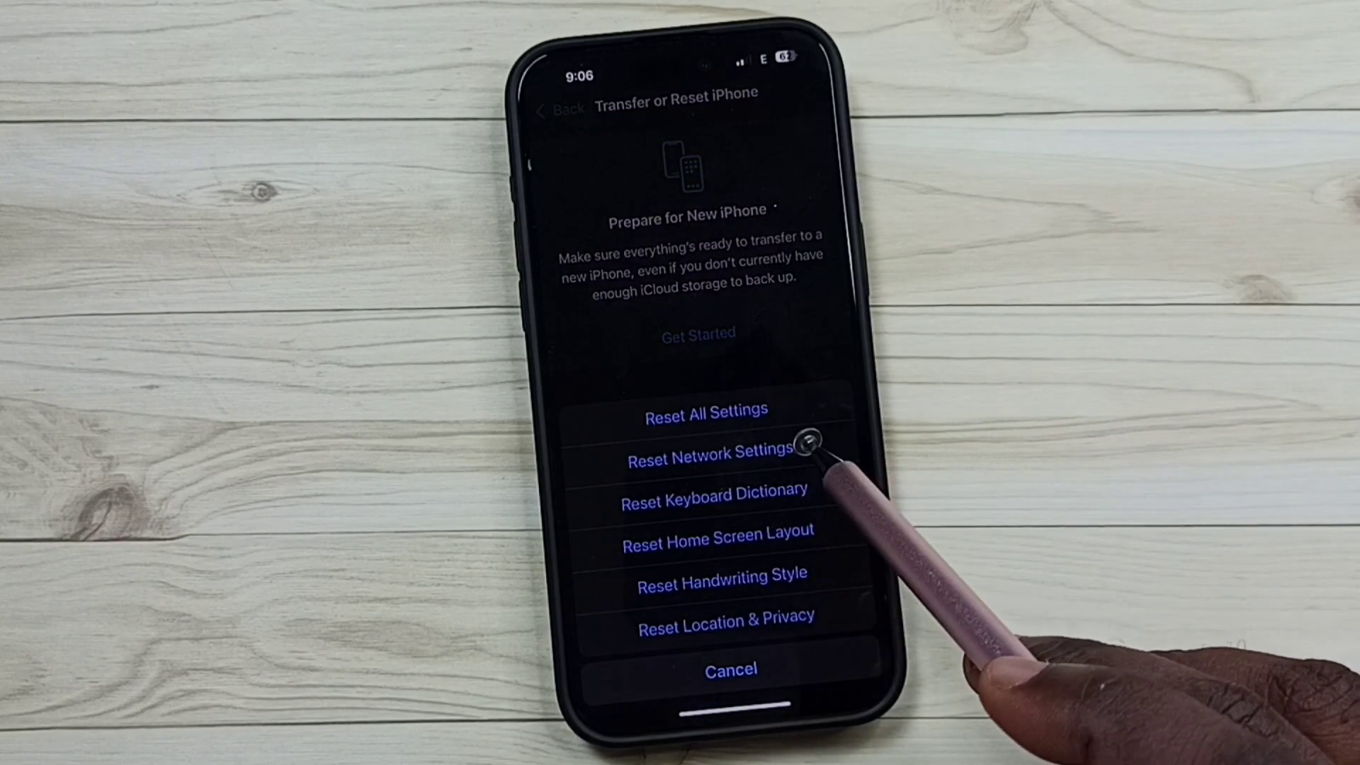
click(811, 446)
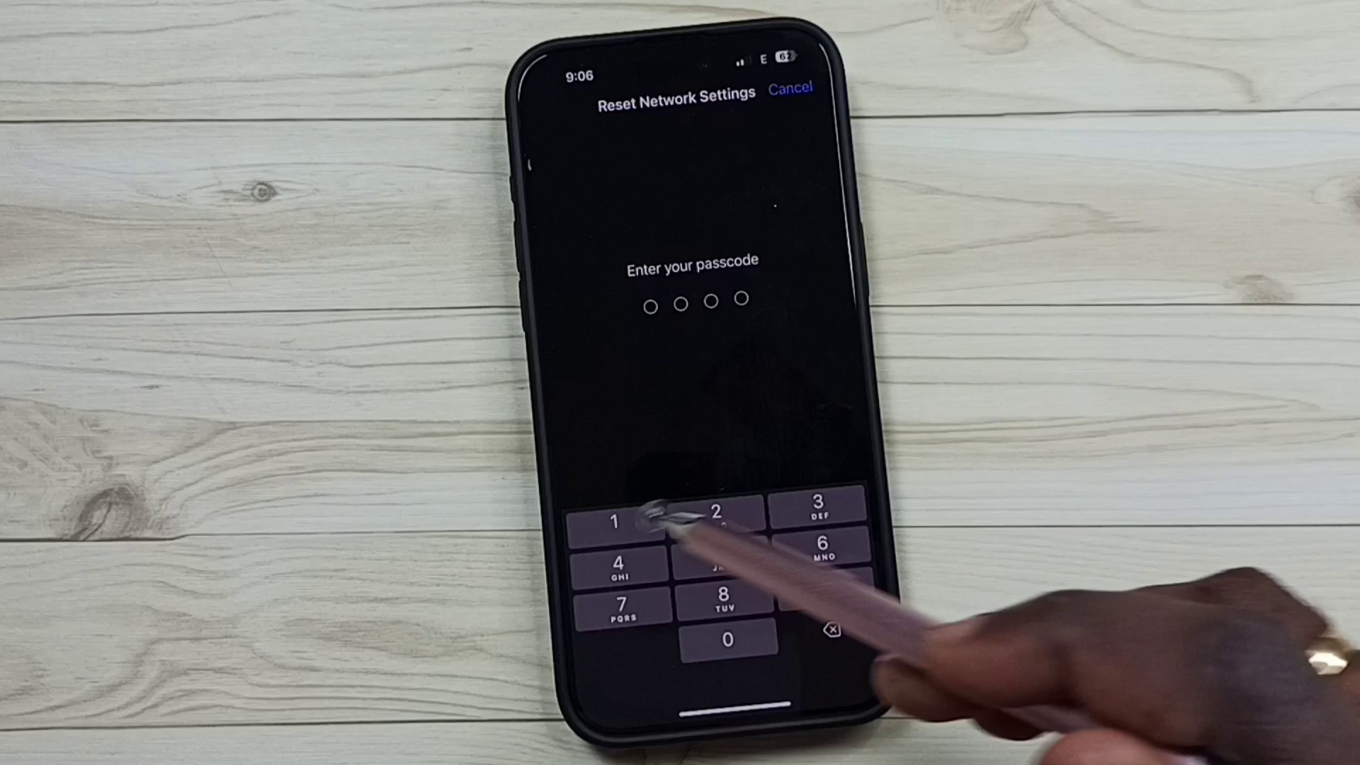
click(716, 513)
click(716, 513)
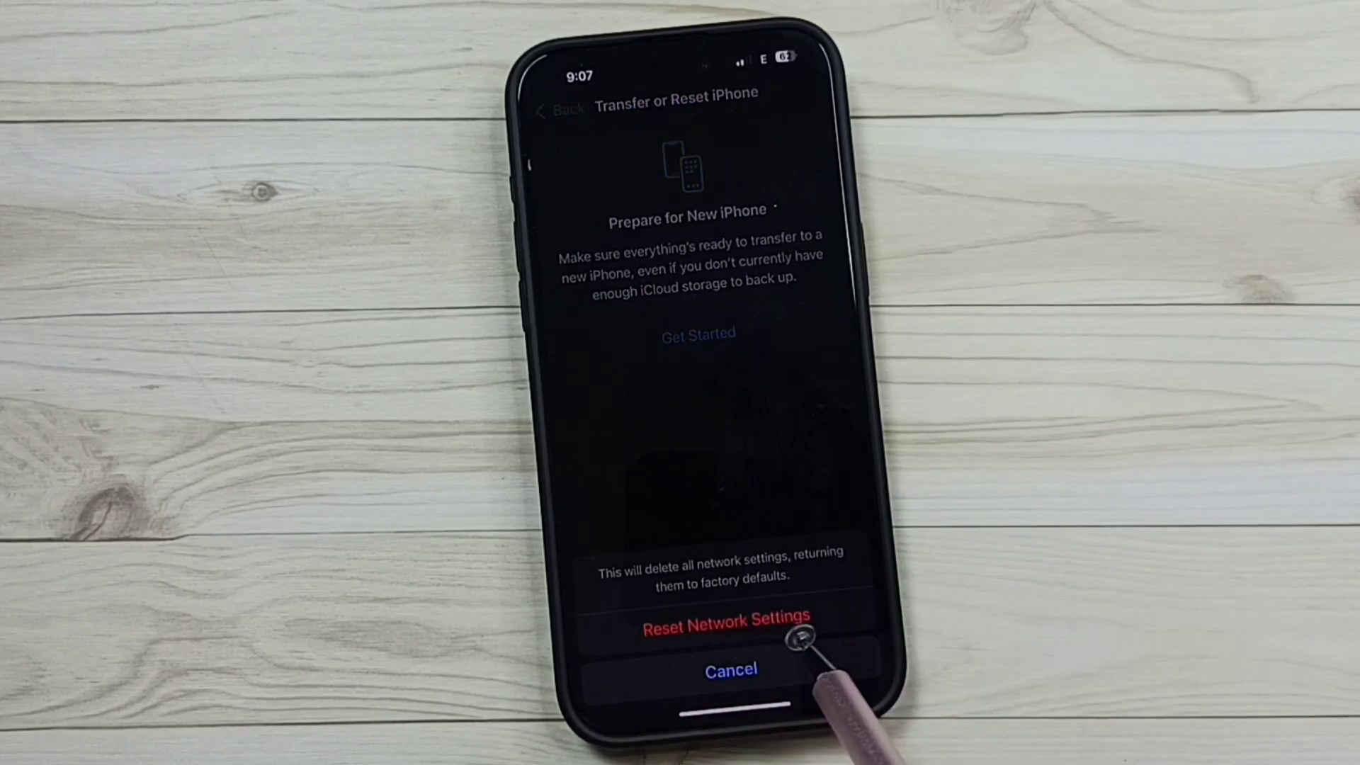
click(761, 632)
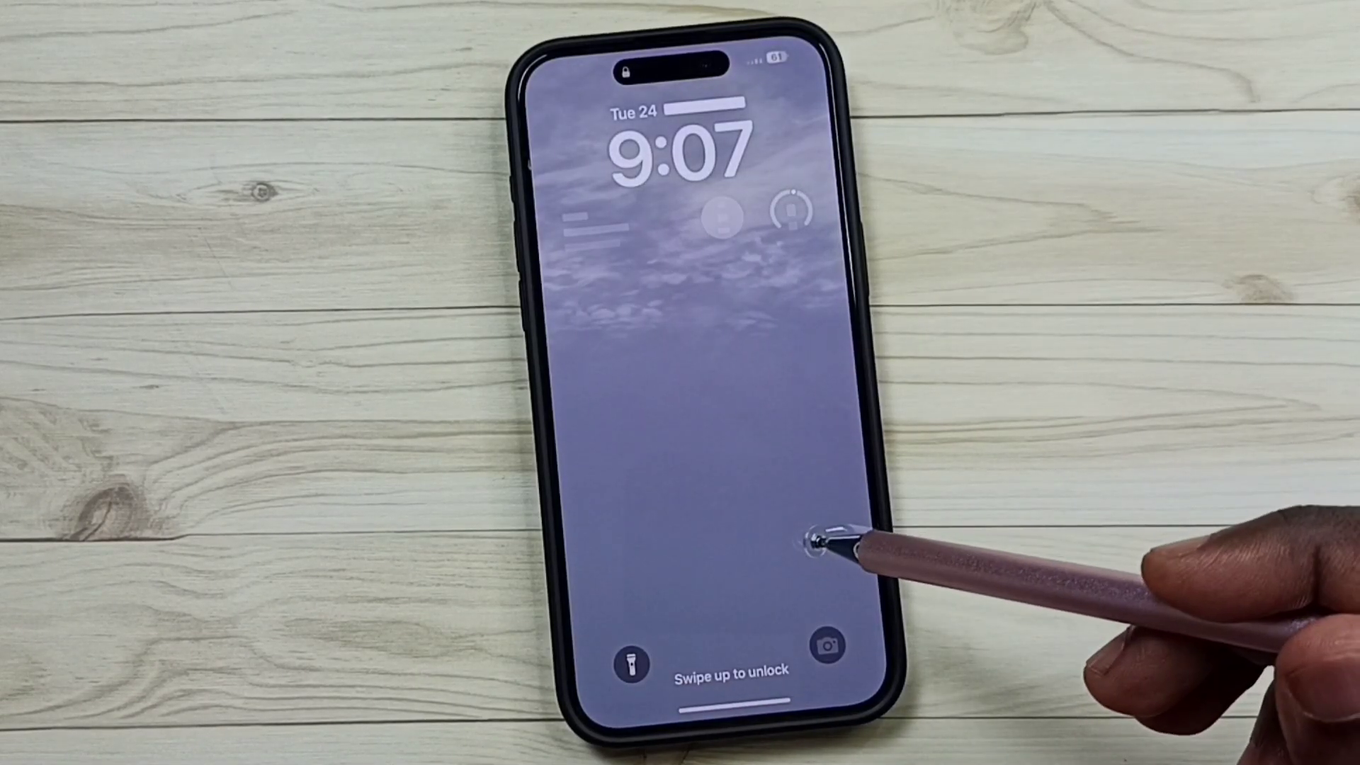
- Swipe up on the lock screen and enter the passcode to unlock the iPhone
drag(862, 697, 796, 478)
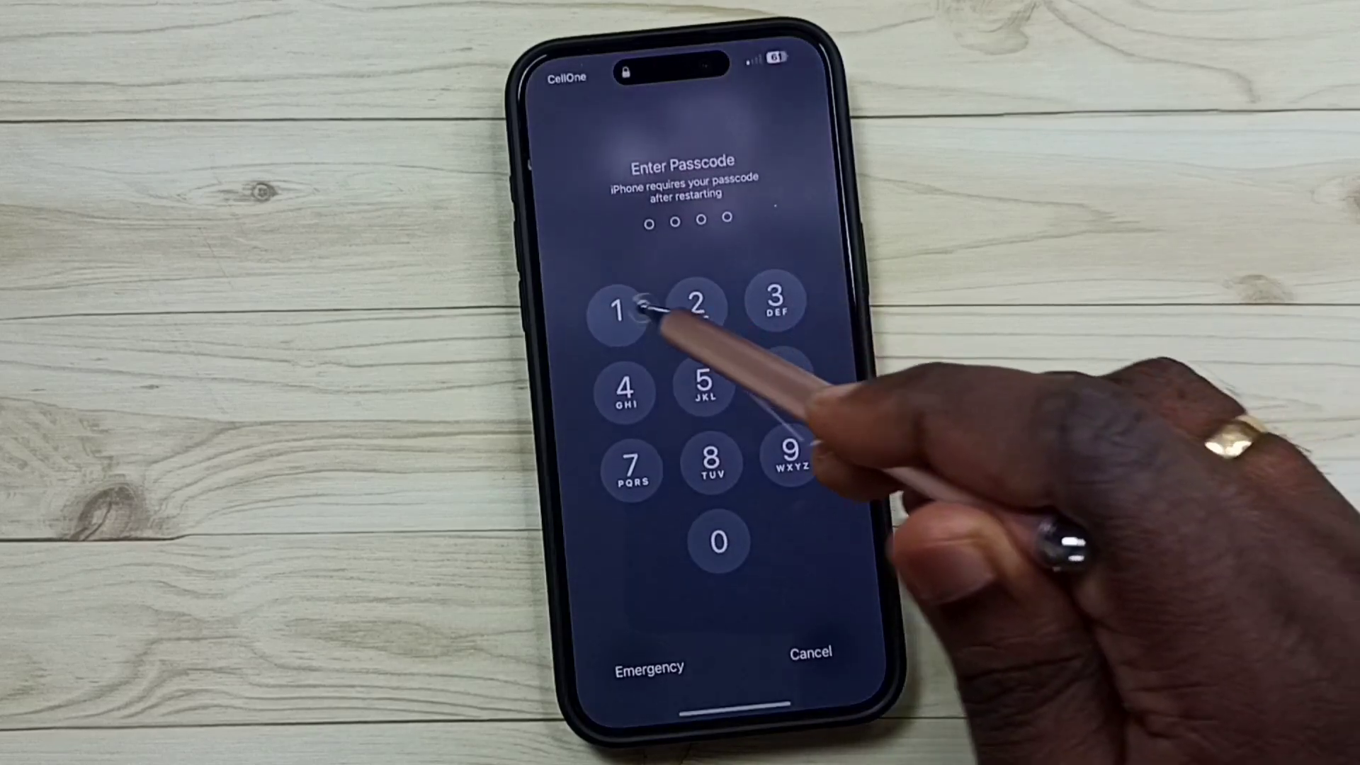
click(618, 315)
click(619, 315)
click(698, 310)
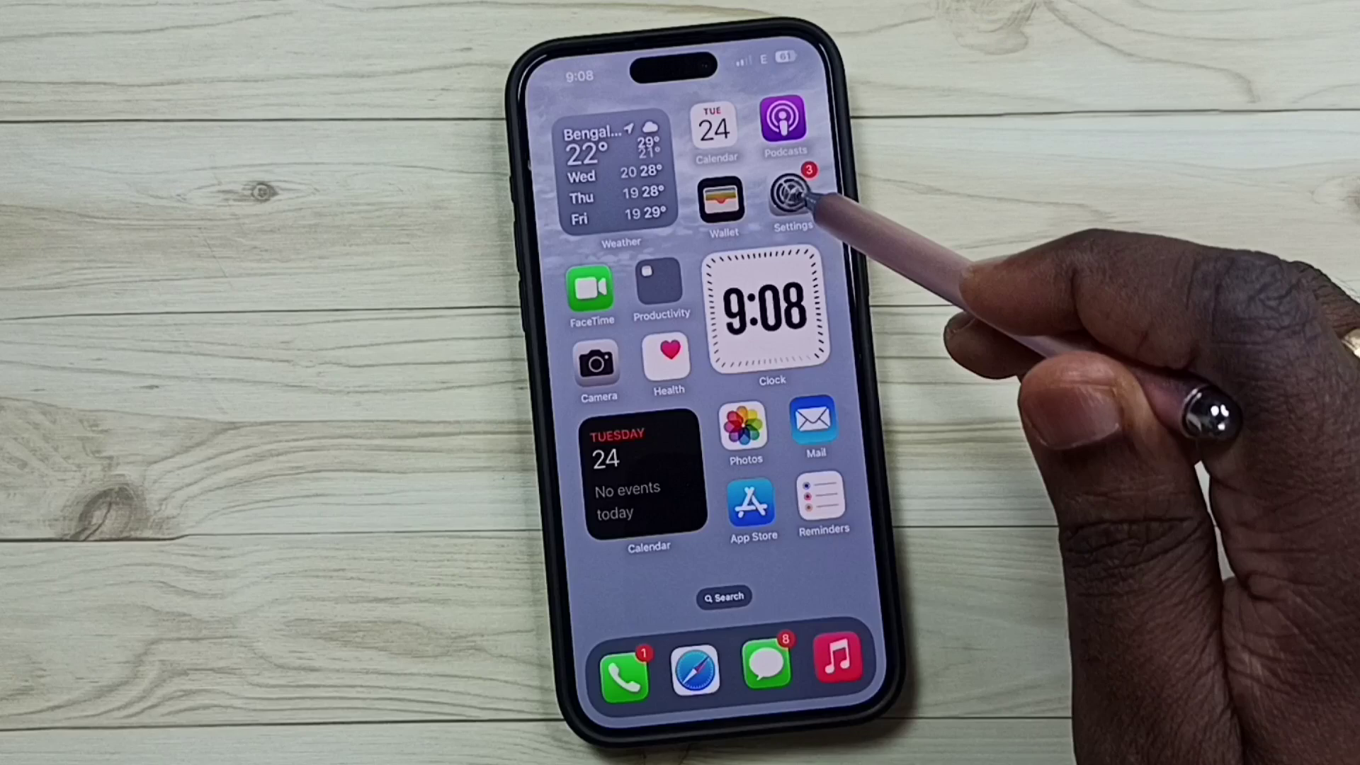
- Go to Settings > Mobile Service > Mobile Data Options
click(792, 196)
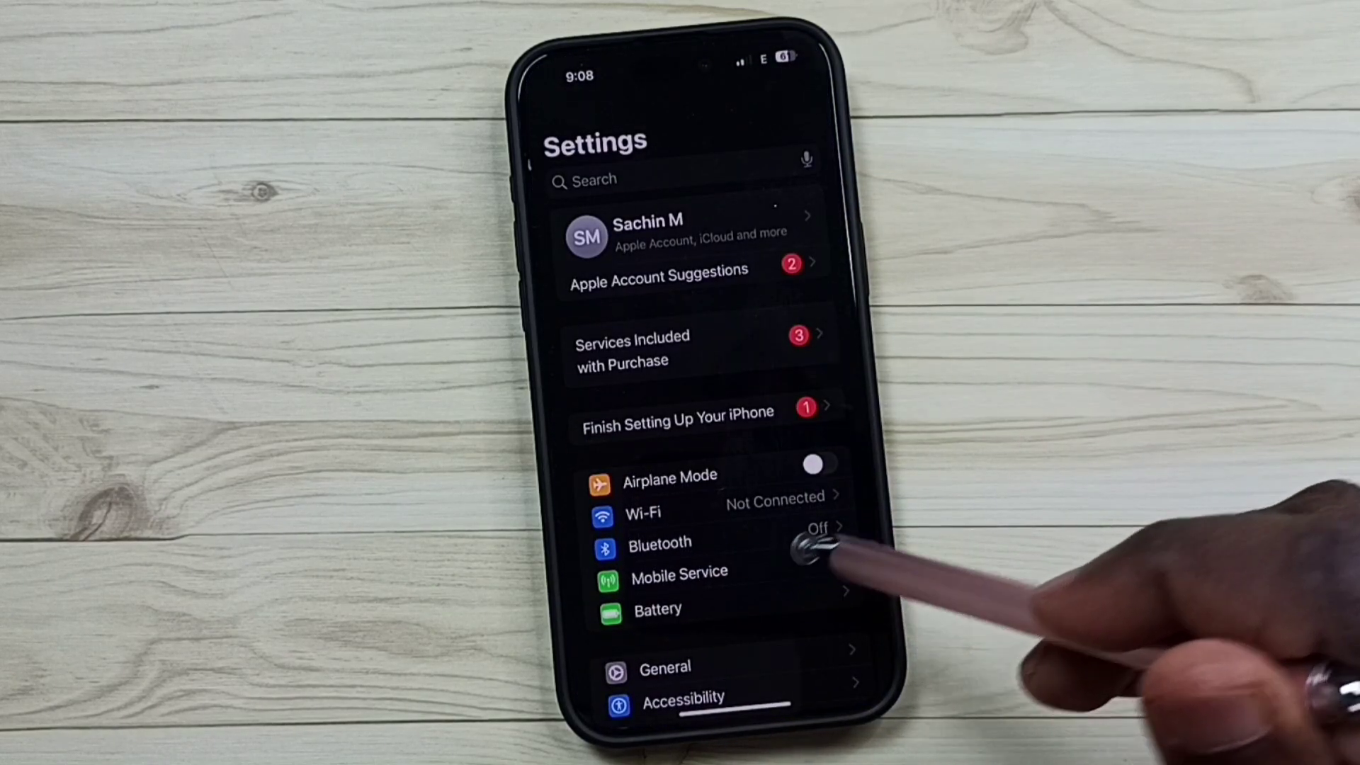
click(808, 569)
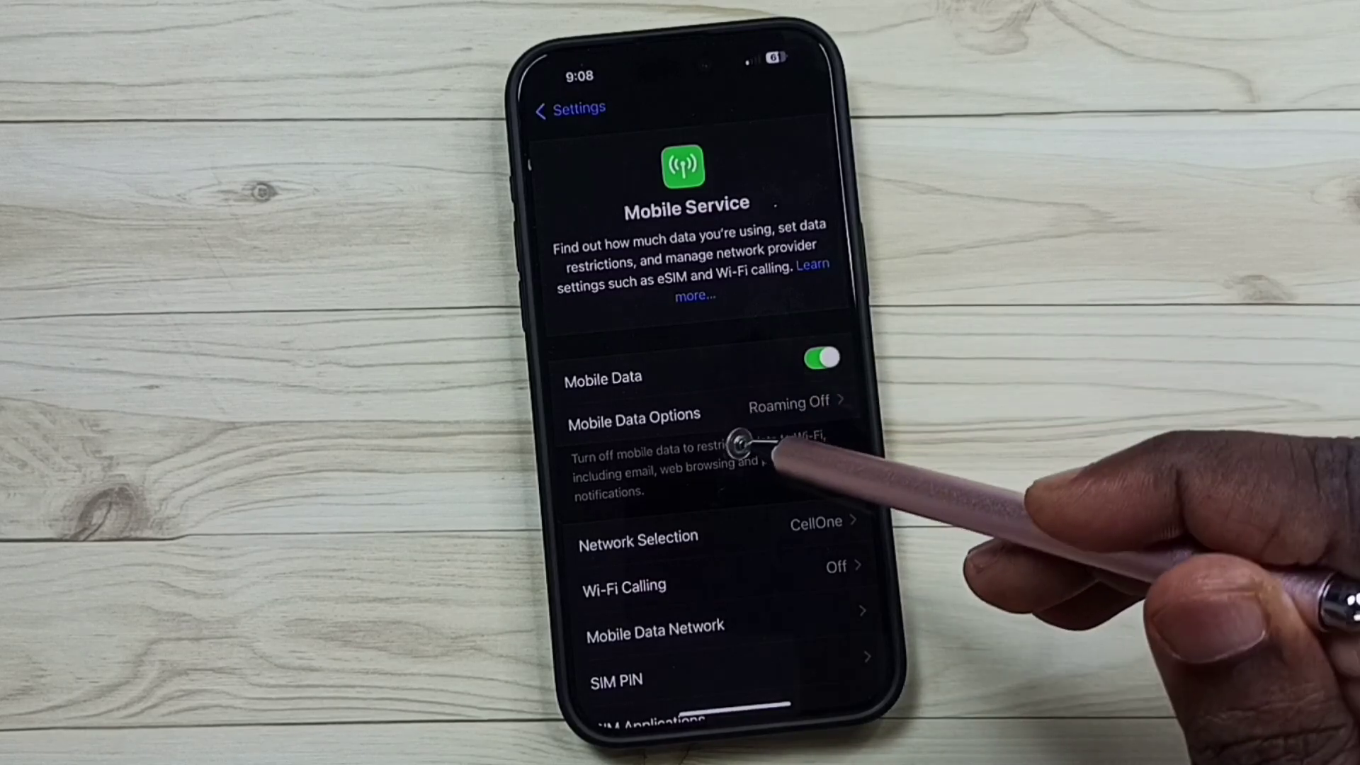
click(712, 413)
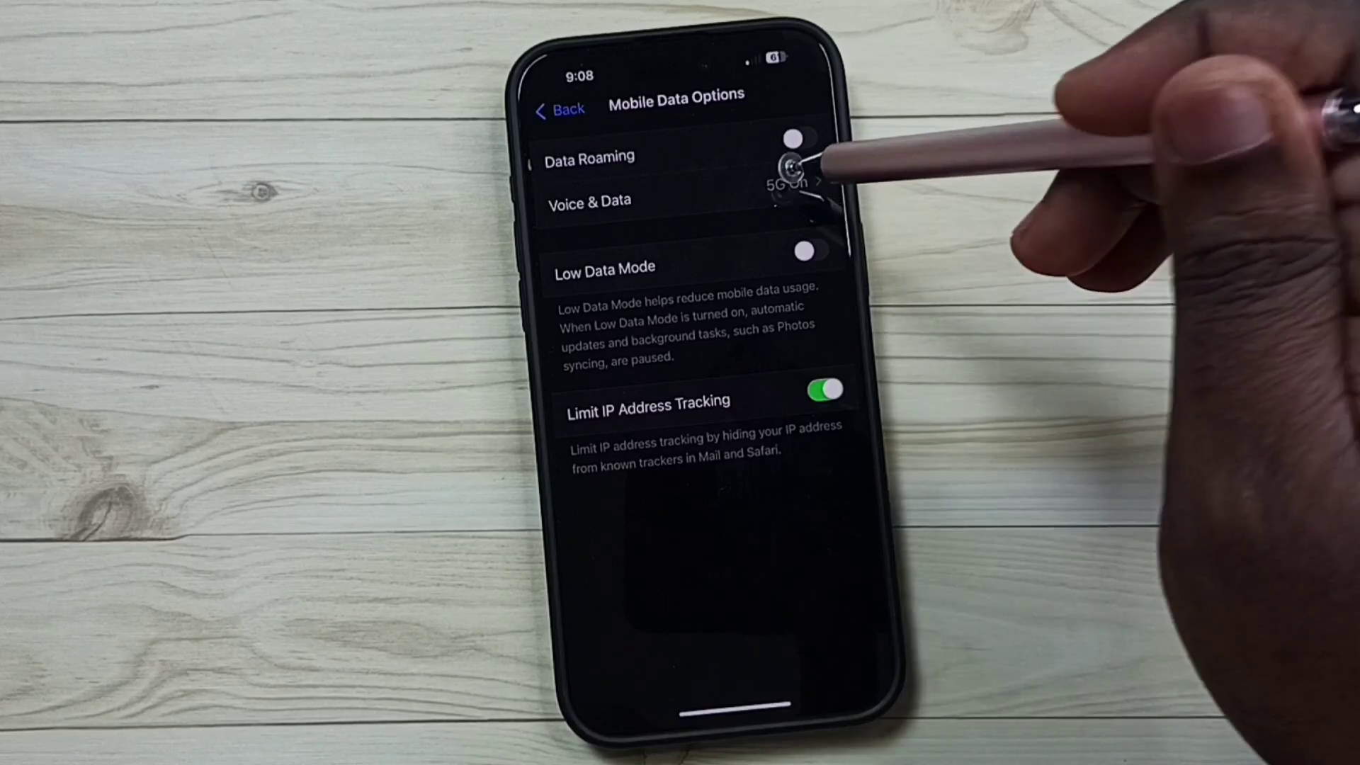
- Choose 3G under Voice & Data, then switch the Data Roaming toggle on
click(792, 181)
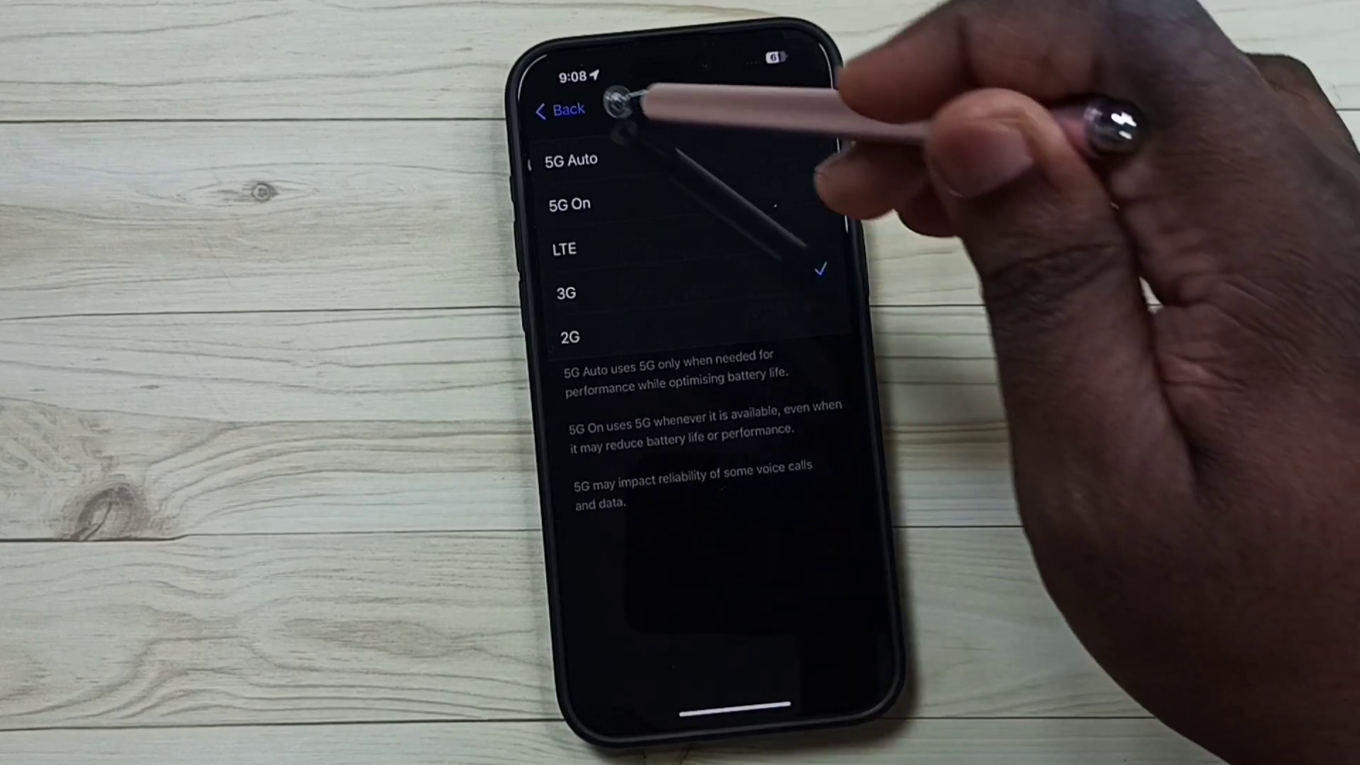
click(561, 110)
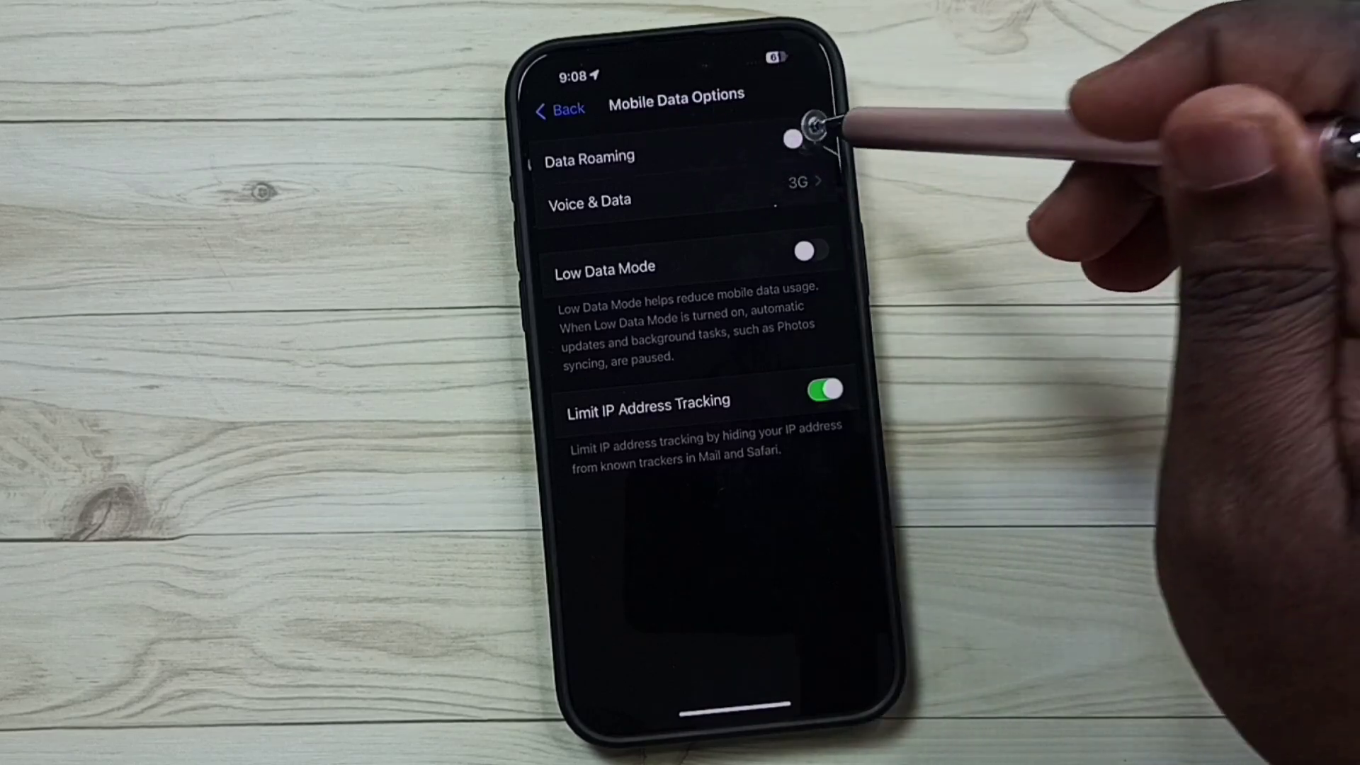
click(795, 137)
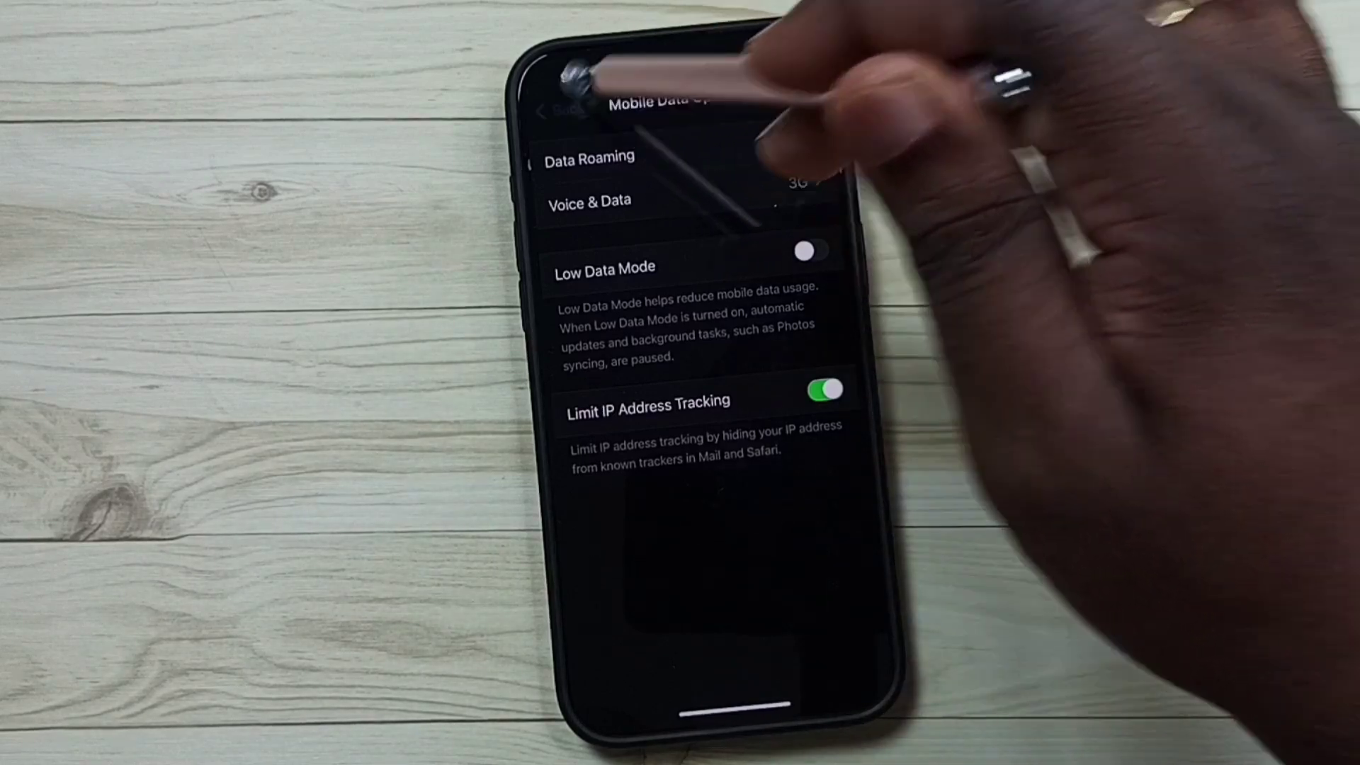
click(568, 102)
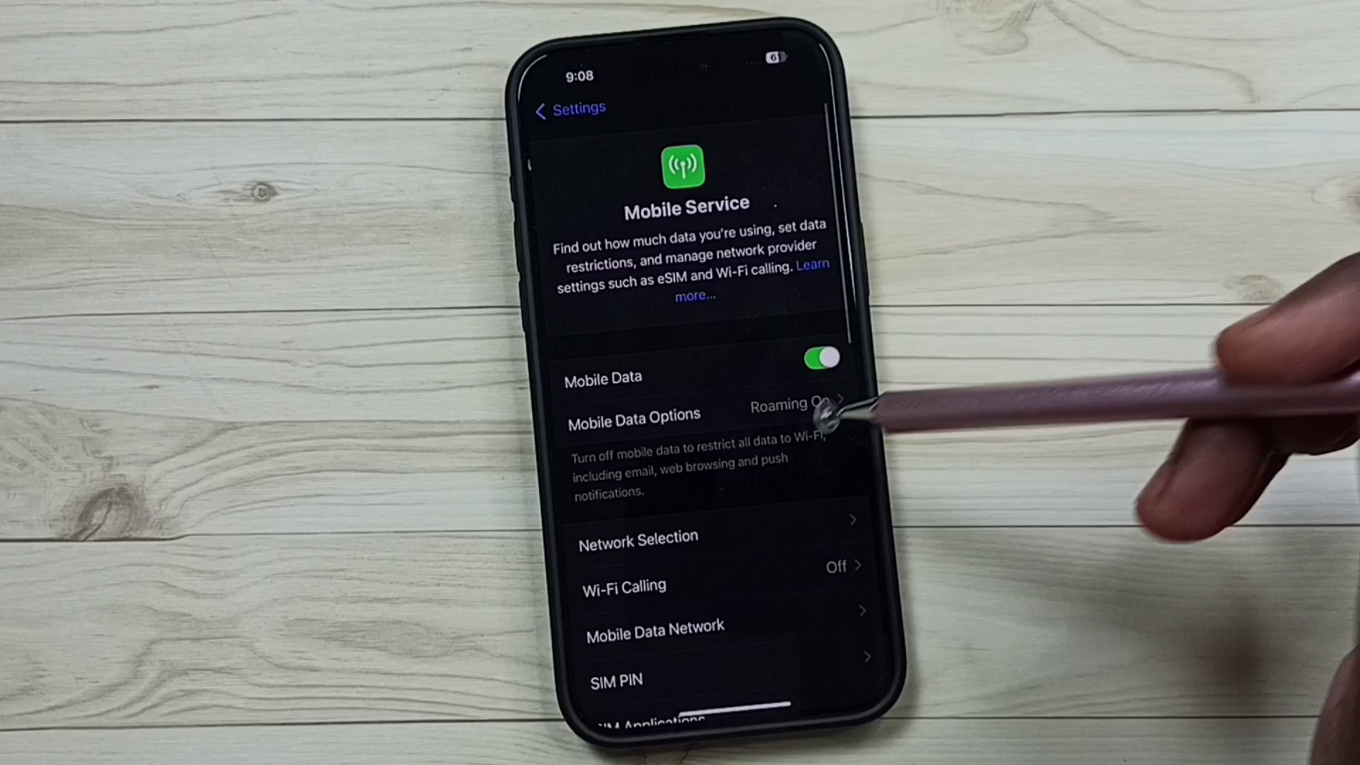
click(826, 532)
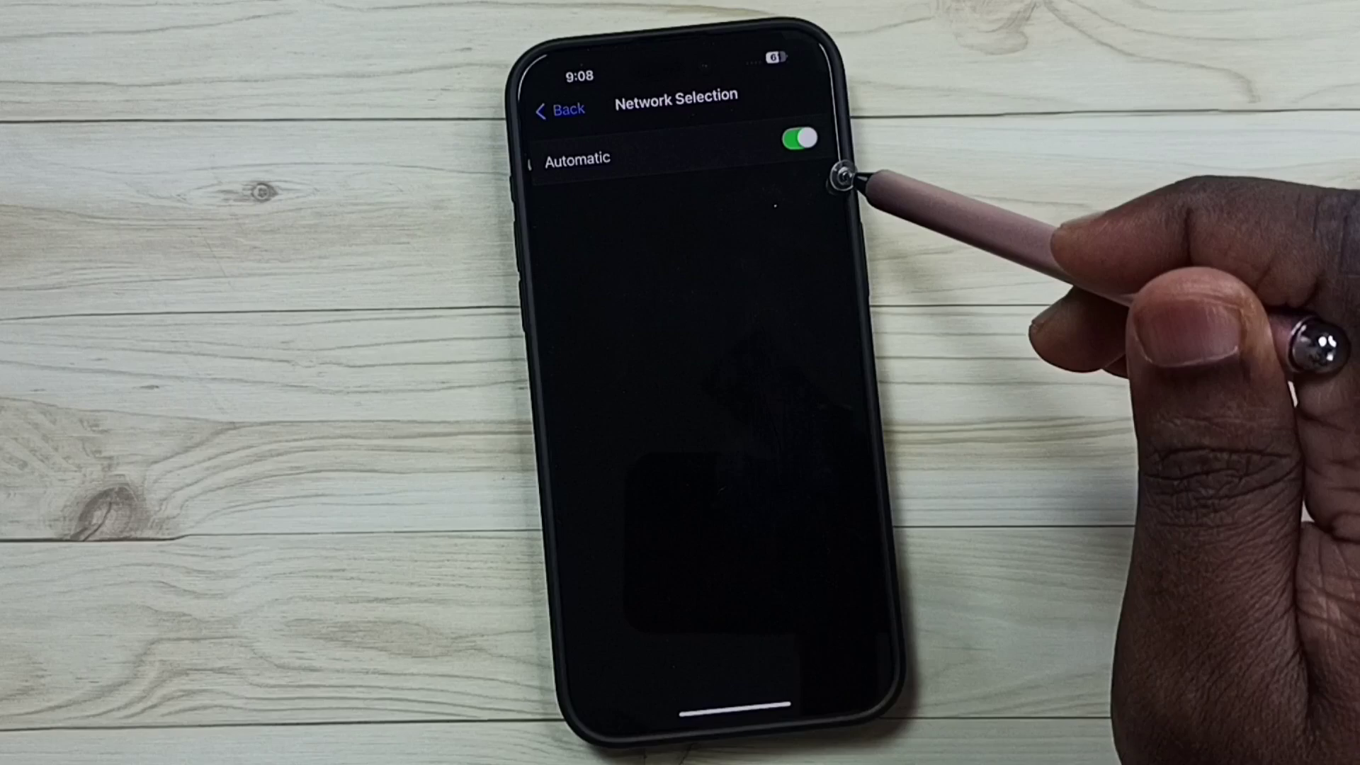
click(569, 109)
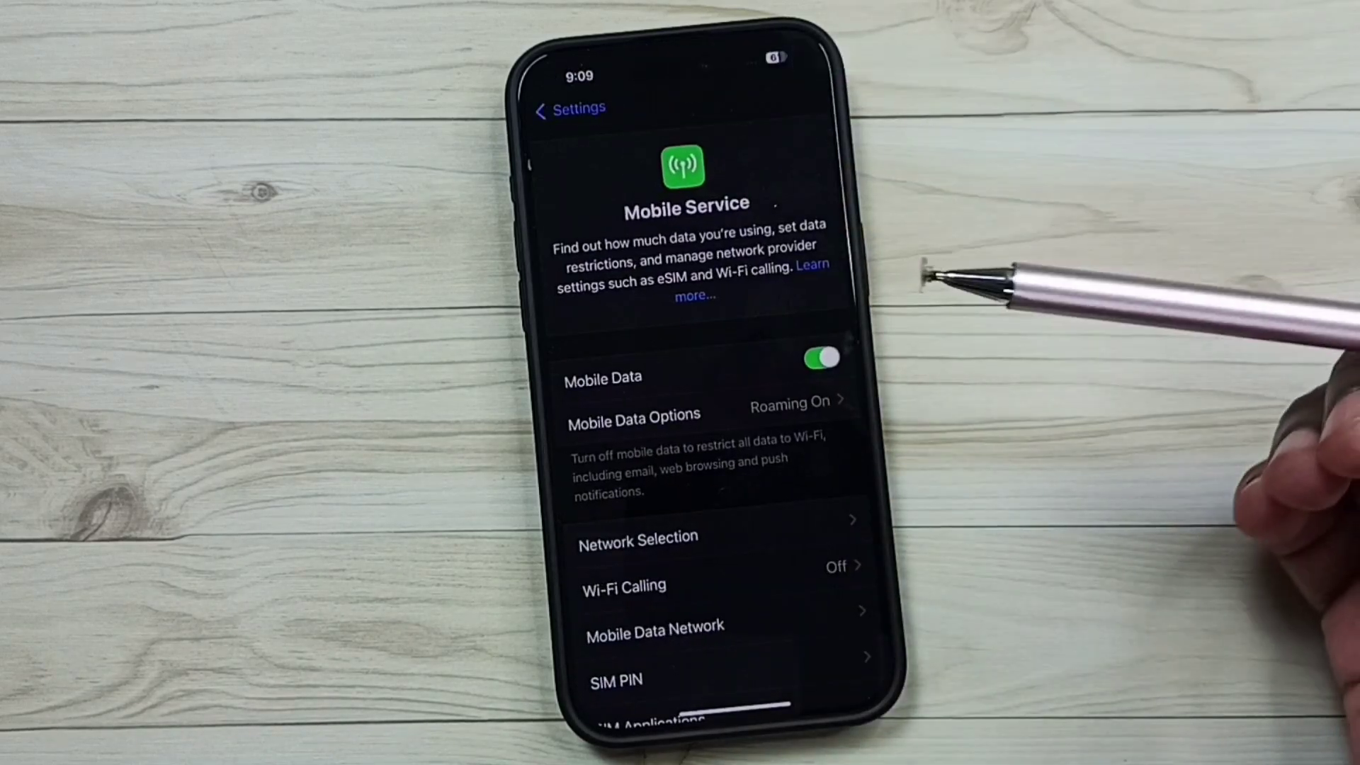